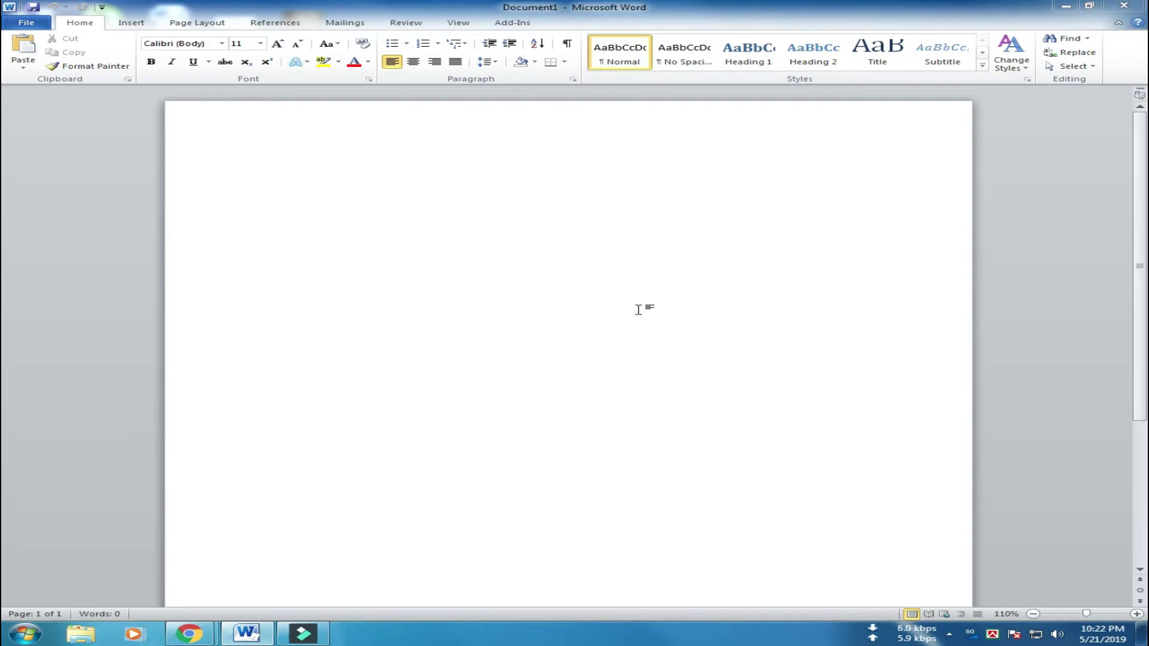
# Set the font to SutonnyMJ and type the Bengali words আমার বাংলাদেশ (Avgvi evsjv‡`k)
pyautogui.click(221, 46)
pyautogui.click(221, 45)
pyautogui.write('sutot')
pyautogui.press('BackSpace')
pyautogui.write('nno')
pyautogui.press('BackSpace')
pyautogui.write('yMJ')
pyautogui.press('Return')
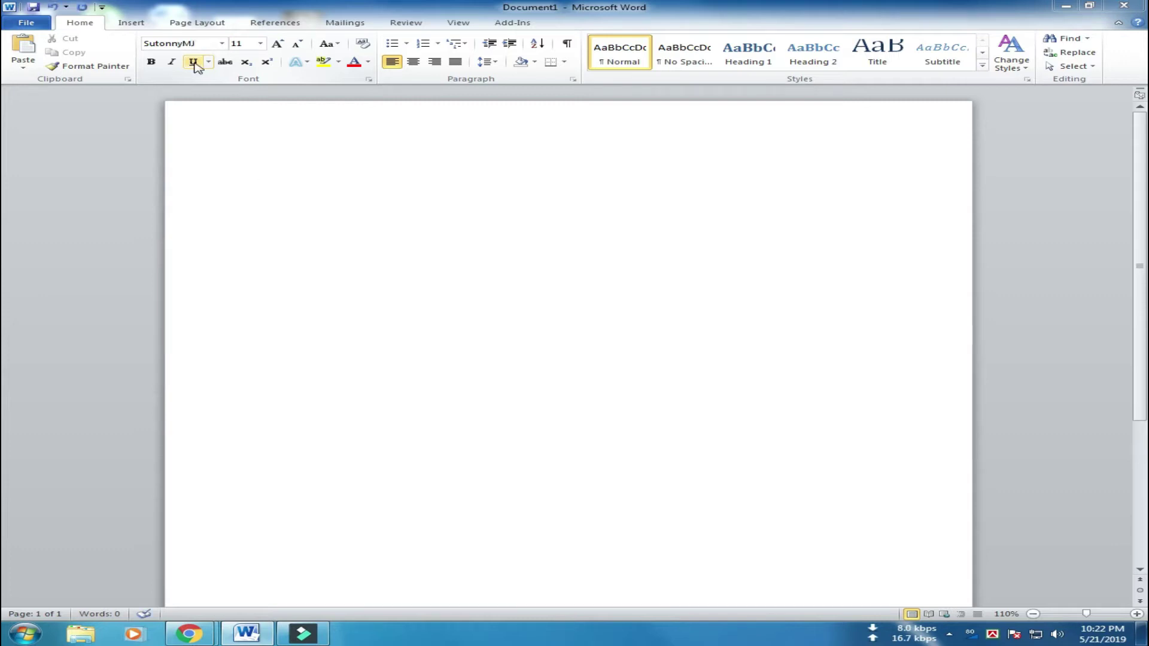
pyautogui.write('Avgvi')
pyautogui.click(533, 376)
pyautogui.write('evsjv‡`k')
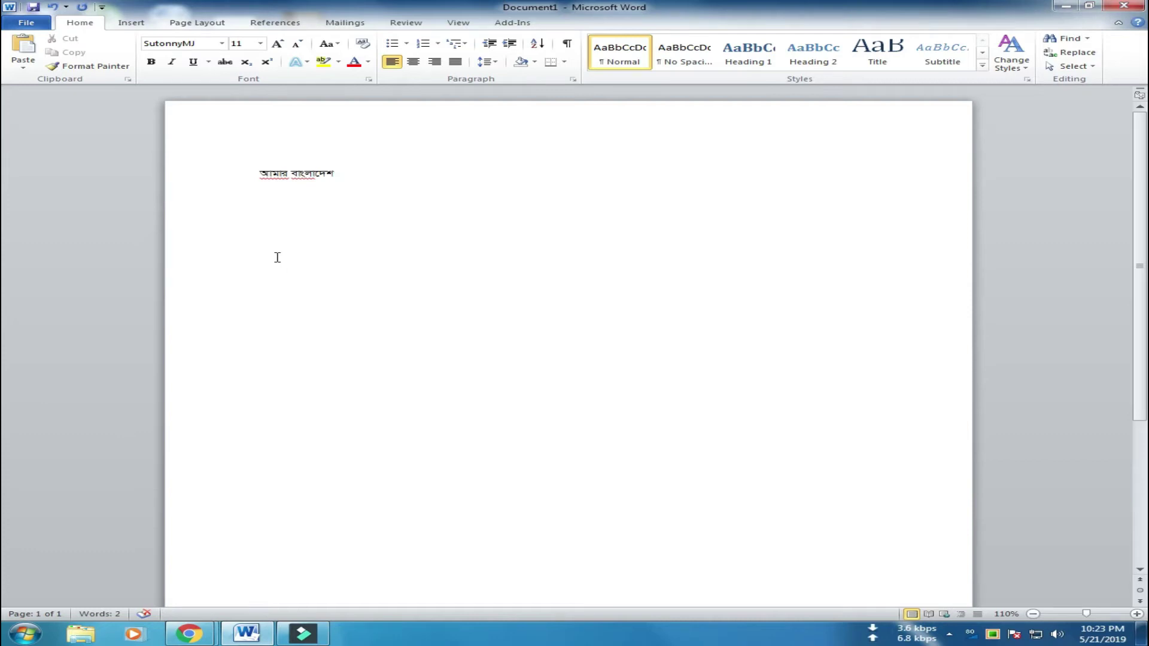
# Switch to Times New Roman and type 'My Bangladesh' after the Bengali words
pyautogui.click(202, 45)
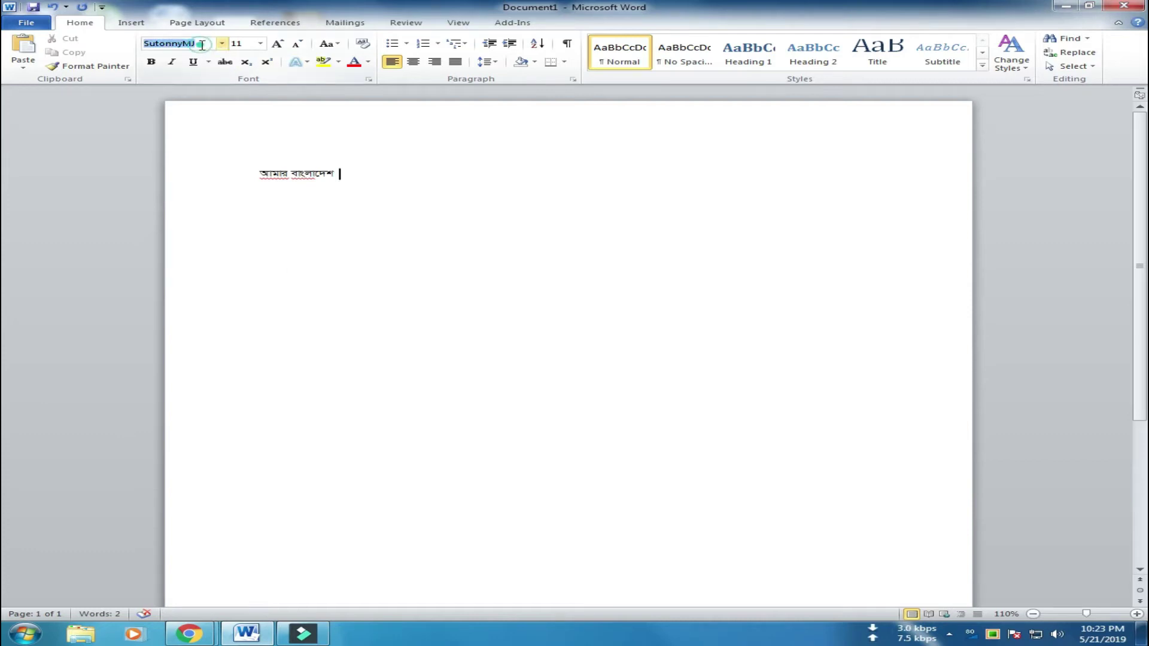
pyautogui.write('times')
pyautogui.press('Return')
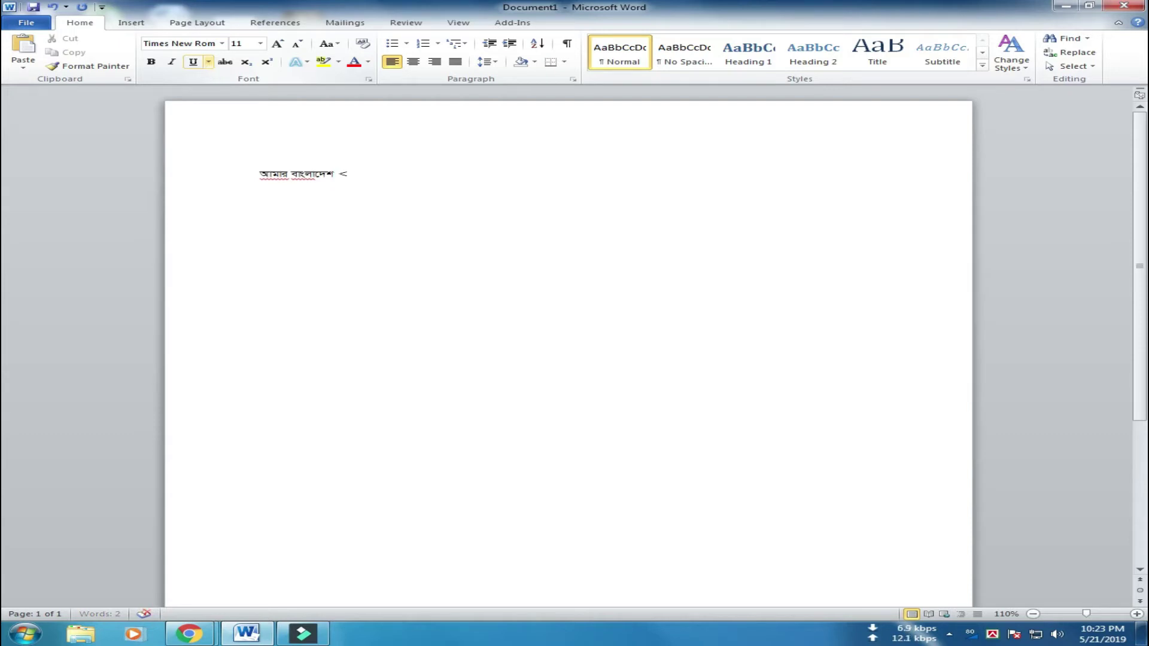
pyautogui.write('My Bangladesh')
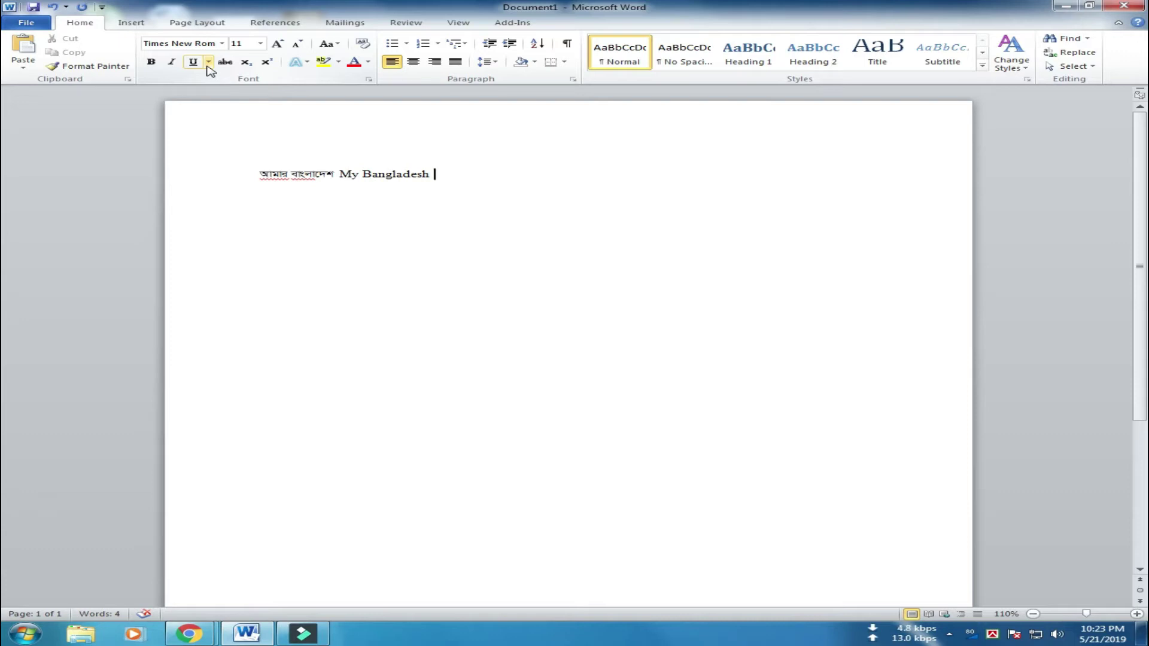
pyautogui.click(221, 43)
pyautogui.click(232, 114)
pyautogui.click(378, 174)
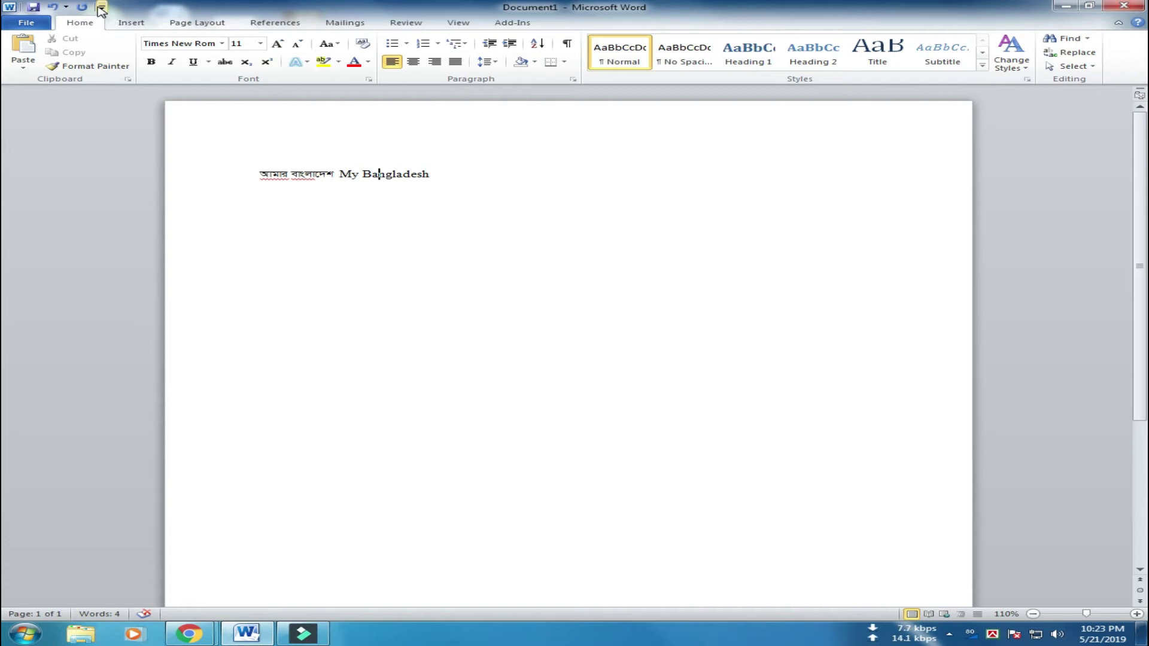
# Open the Customize Keyboard dialog via Quick Access Toolbar More Commands and Customize Ribbon
pyautogui.click(102, 9)
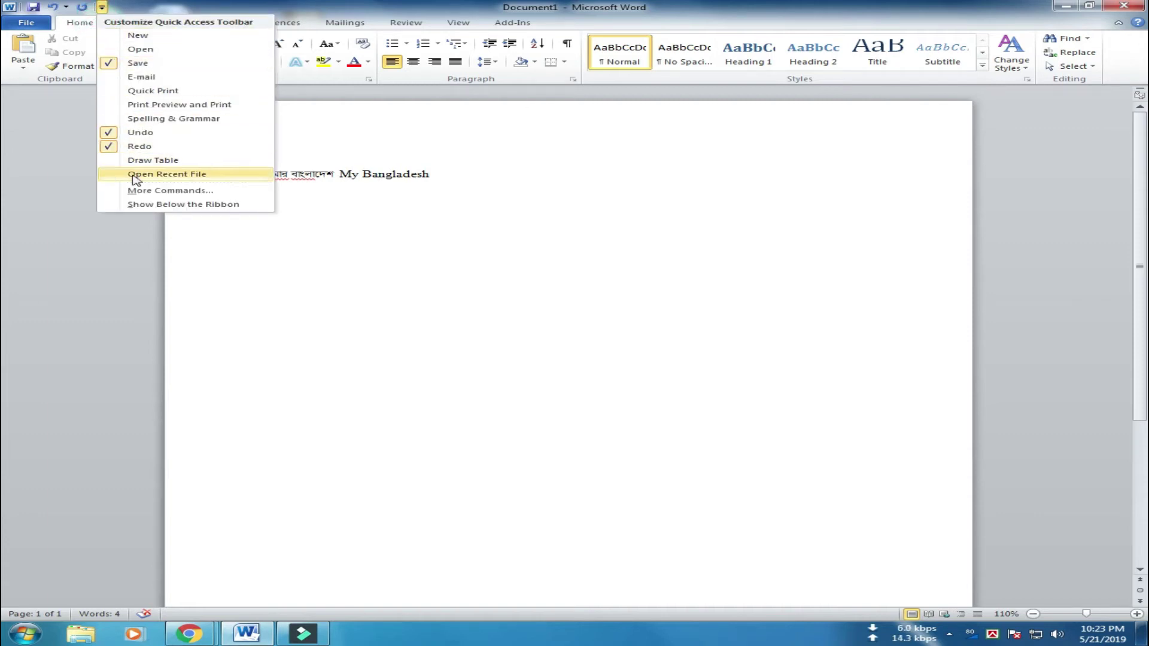
pyautogui.click(139, 192)
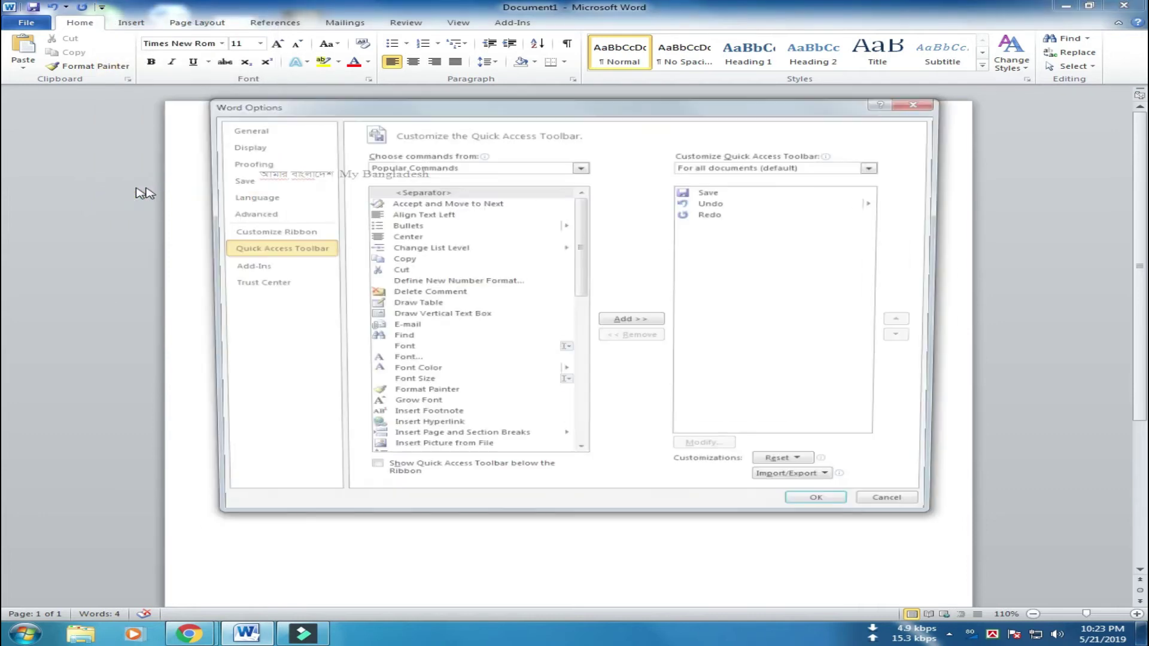
pyautogui.click(293, 232)
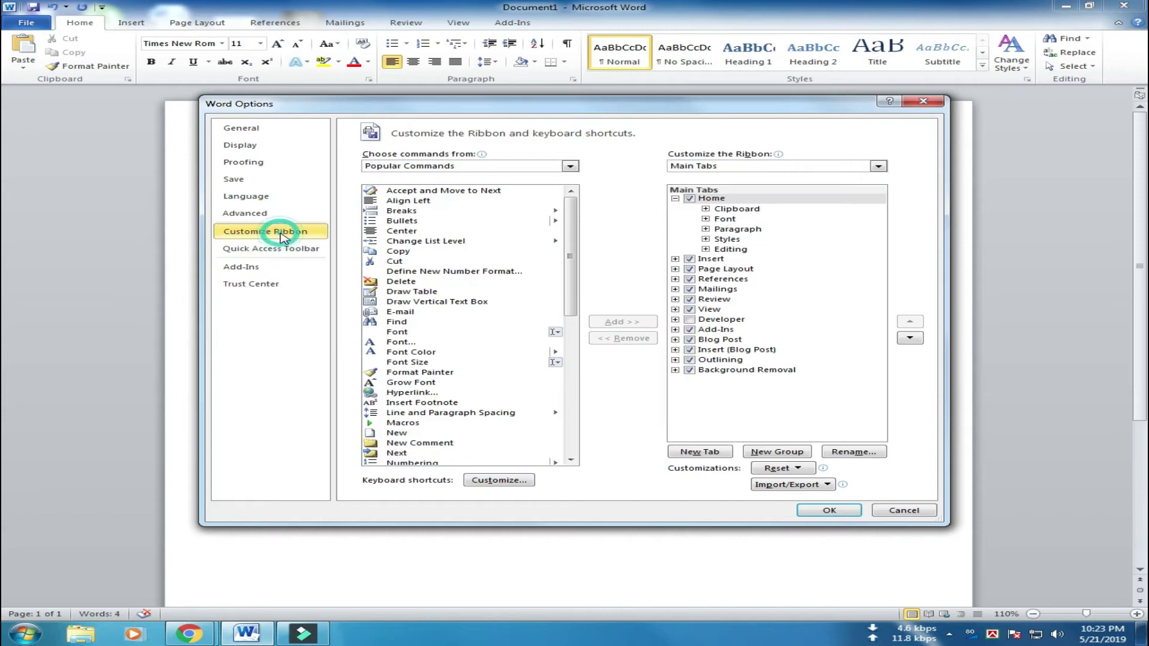
pyautogui.click(508, 482)
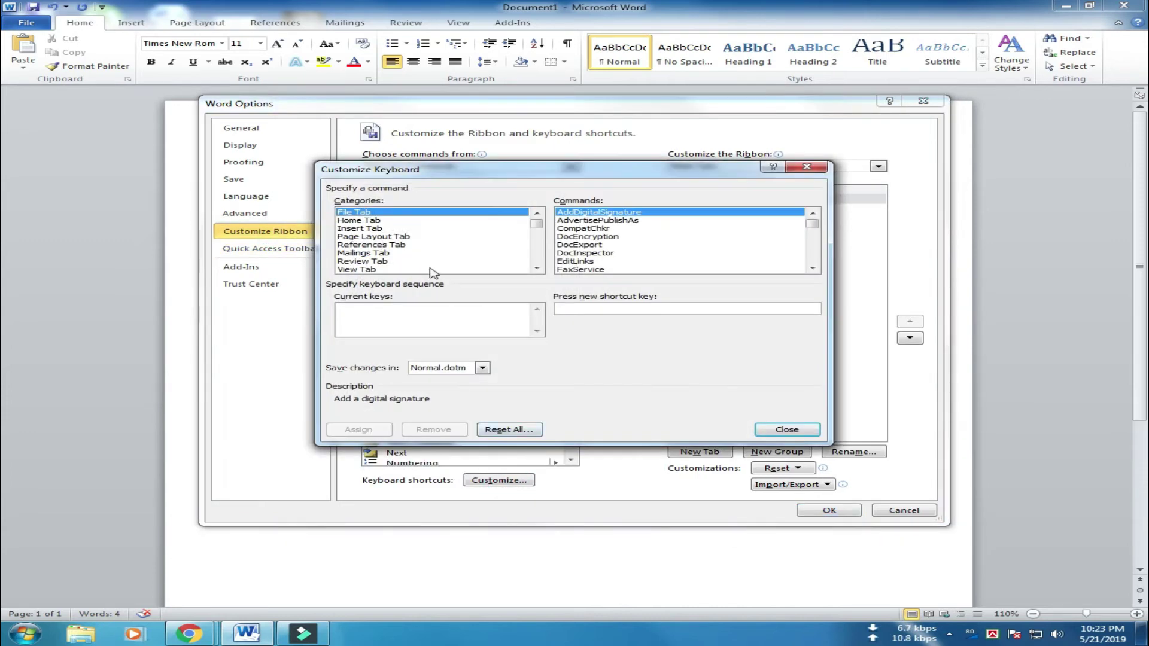
# In the Fonts category, assign the F7 shortcut to SutonnyMJ
pyautogui.click(406, 229)
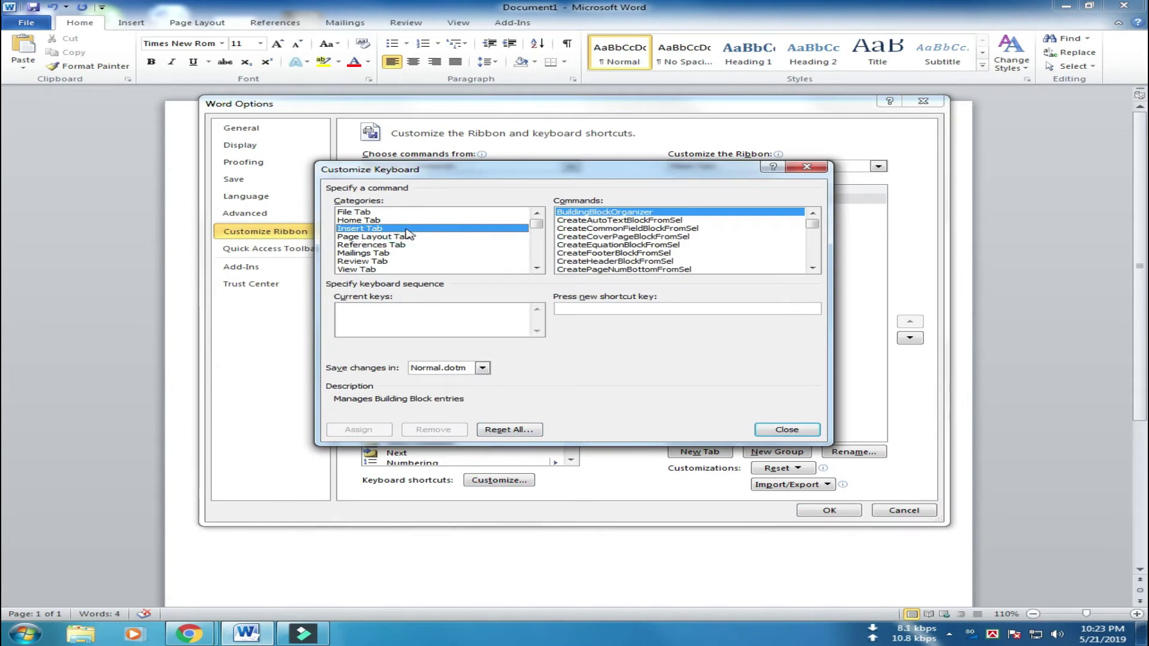
pyautogui.press('End')
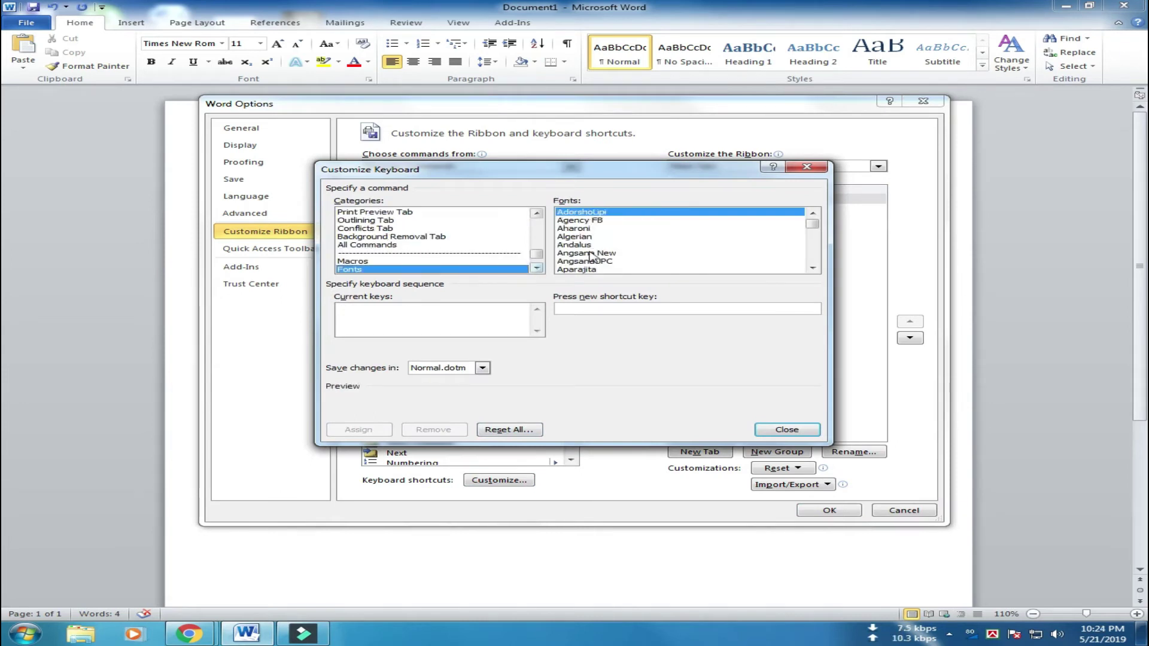
pyautogui.click(595, 246)
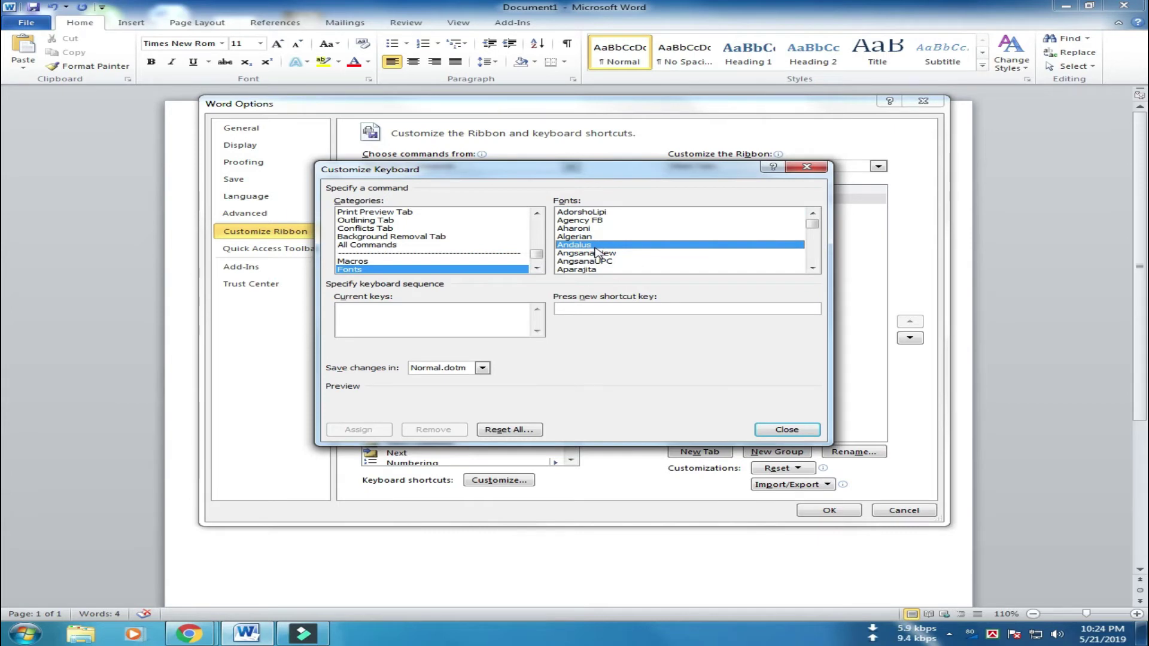
pyautogui.write('su')
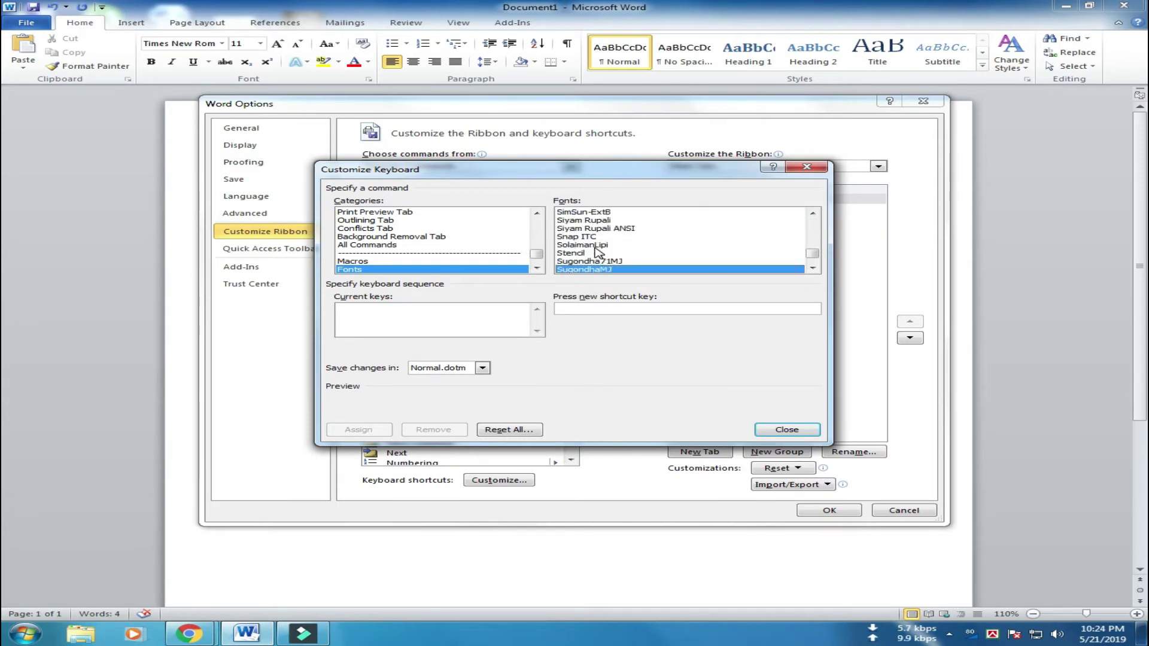
pyautogui.press('Down')
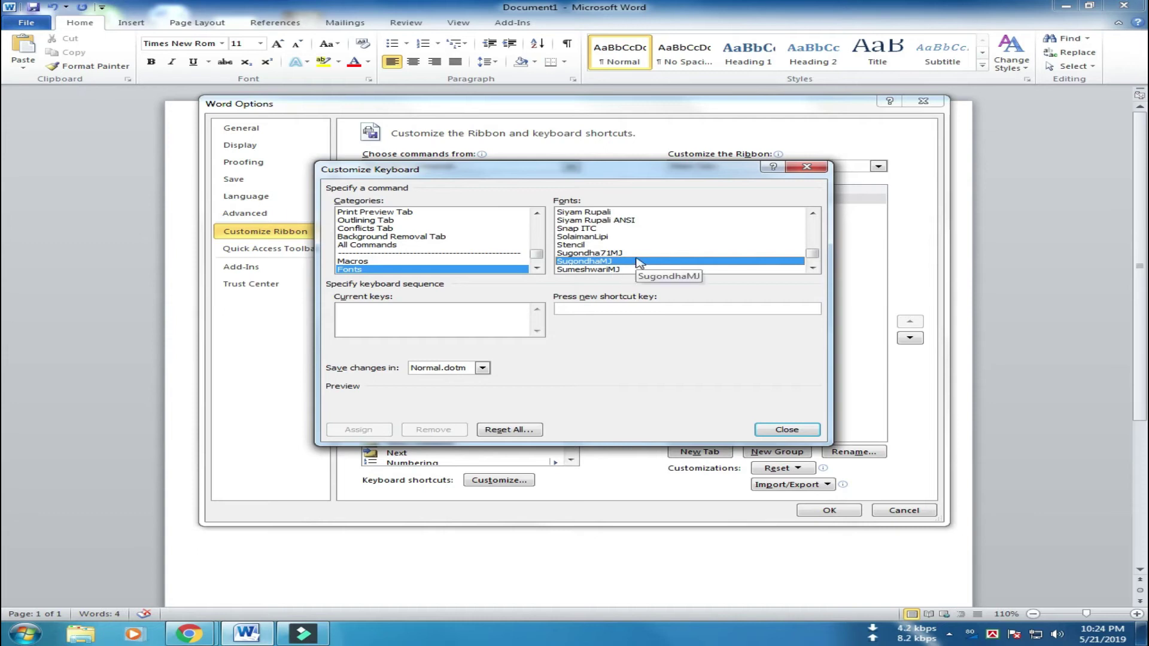
pyautogui.press('Down')
pyautogui.press('Down')
pyautogui.press('Down')
pyautogui.press('Down')
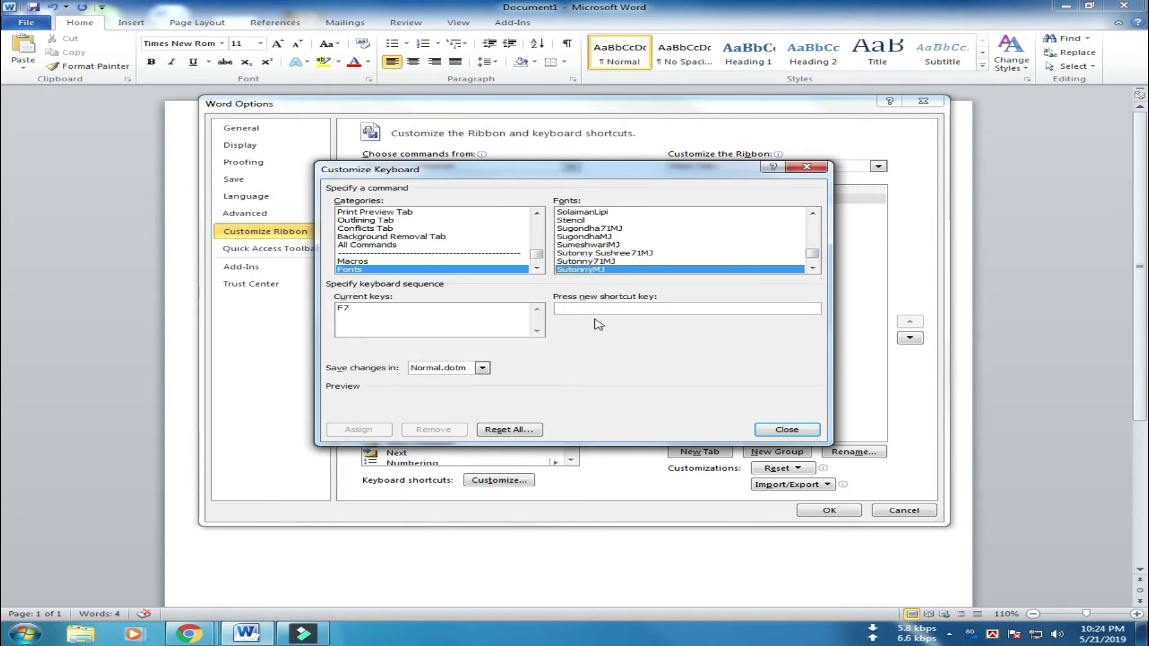
pyautogui.click(590, 306)
pyautogui.press('F7')
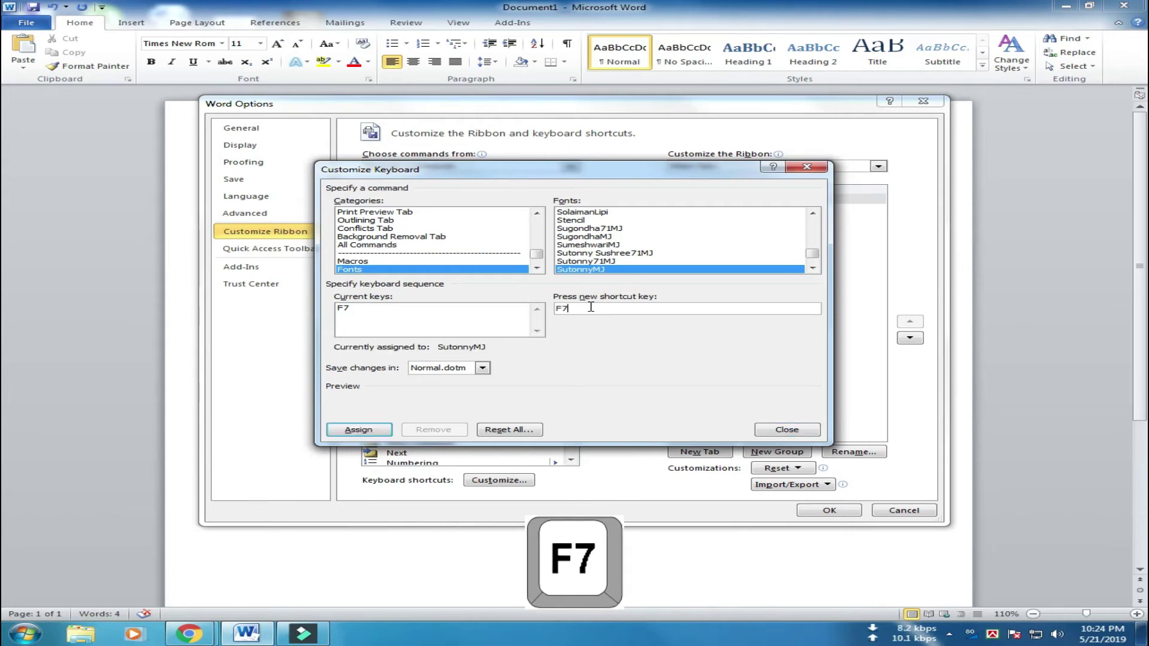
pyautogui.click(359, 430)
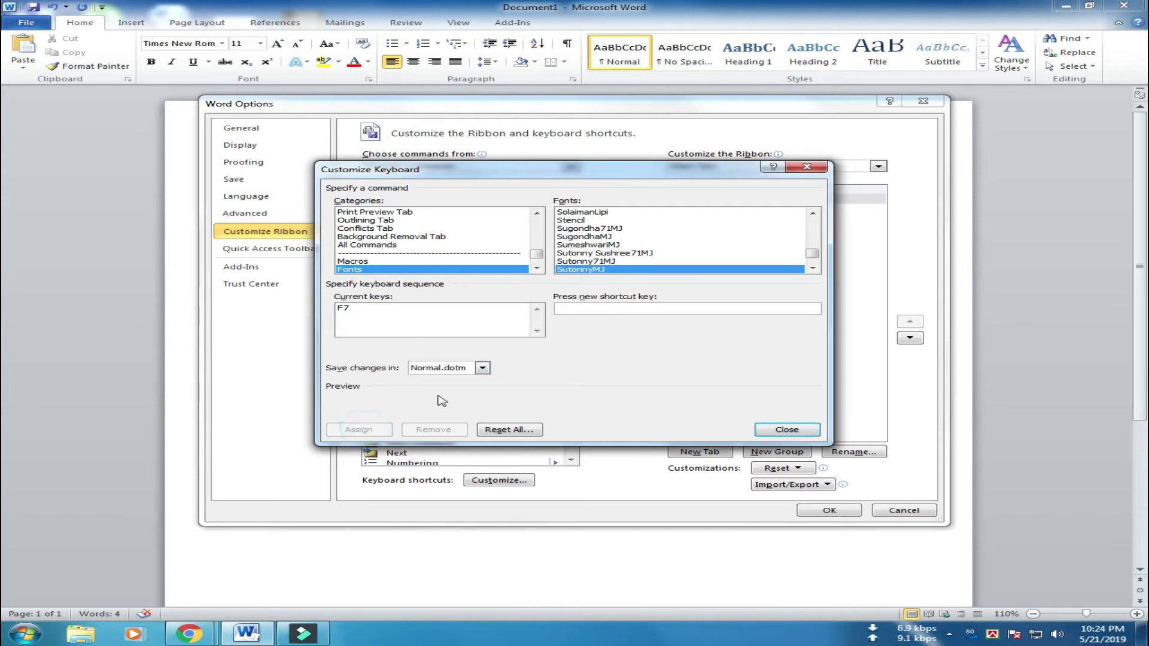
# Assign the F8 shortcut to Times New Roman and close the Customize Keyboard dialog
pyautogui.click(661, 237)
pyautogui.press('t')
pyautogui.press('i')
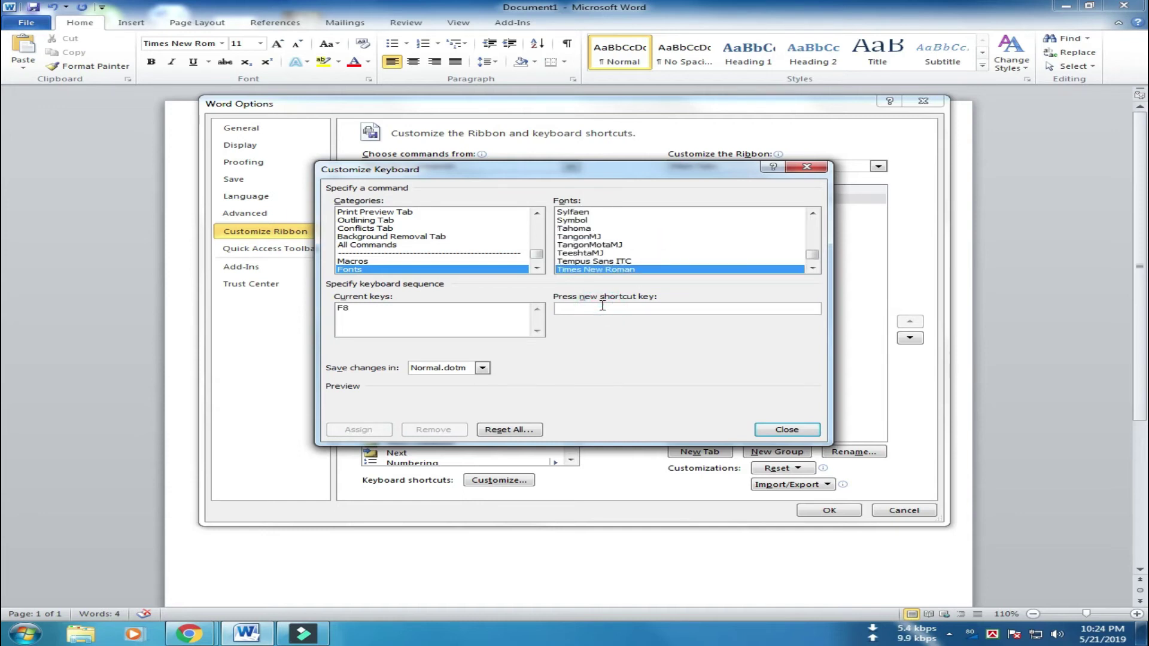
pyautogui.press('F8')
pyautogui.click(362, 430)
pyautogui.click(772, 430)
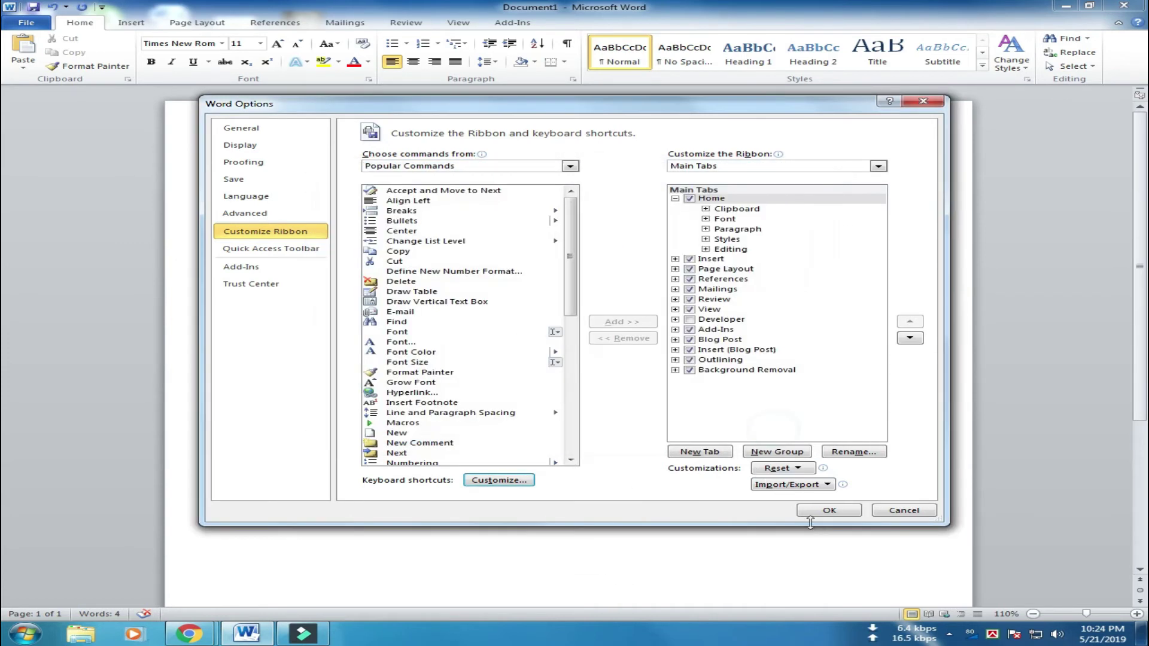
# Confirm Word Options and test a font shortcut with the cursor after the text
pyautogui.click(818, 513)
pyautogui.click(573, 227)
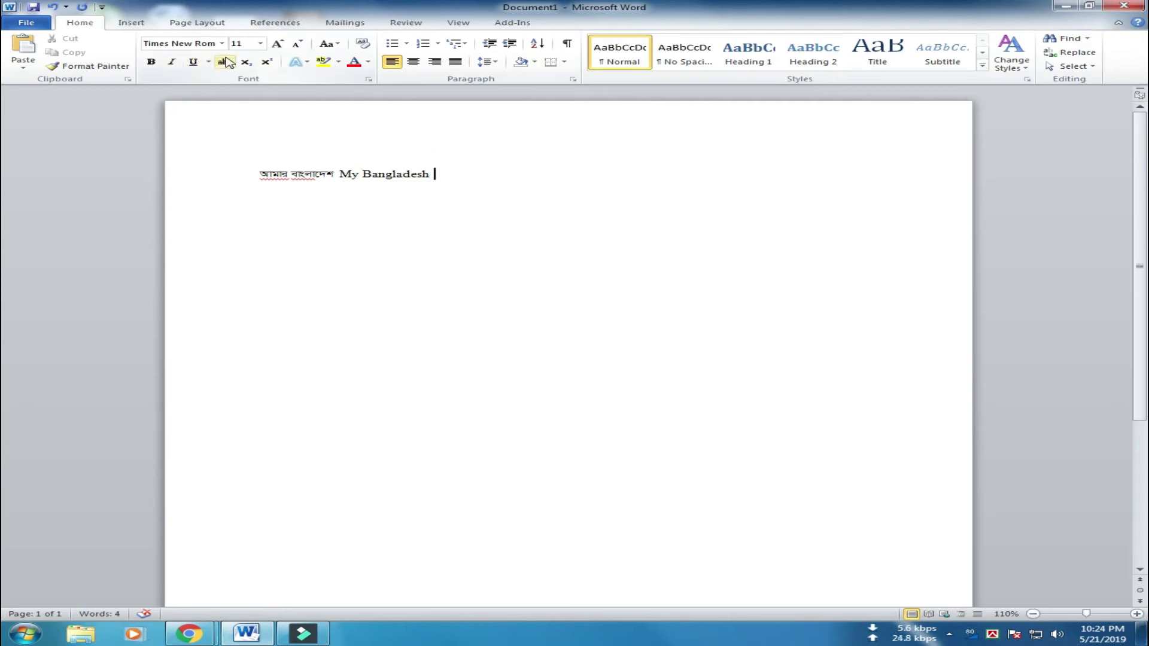
pyautogui.hotkey('ctrl', 'alt', 'b')
pyautogui.hotkey('ctrl', 'alt', 'b')
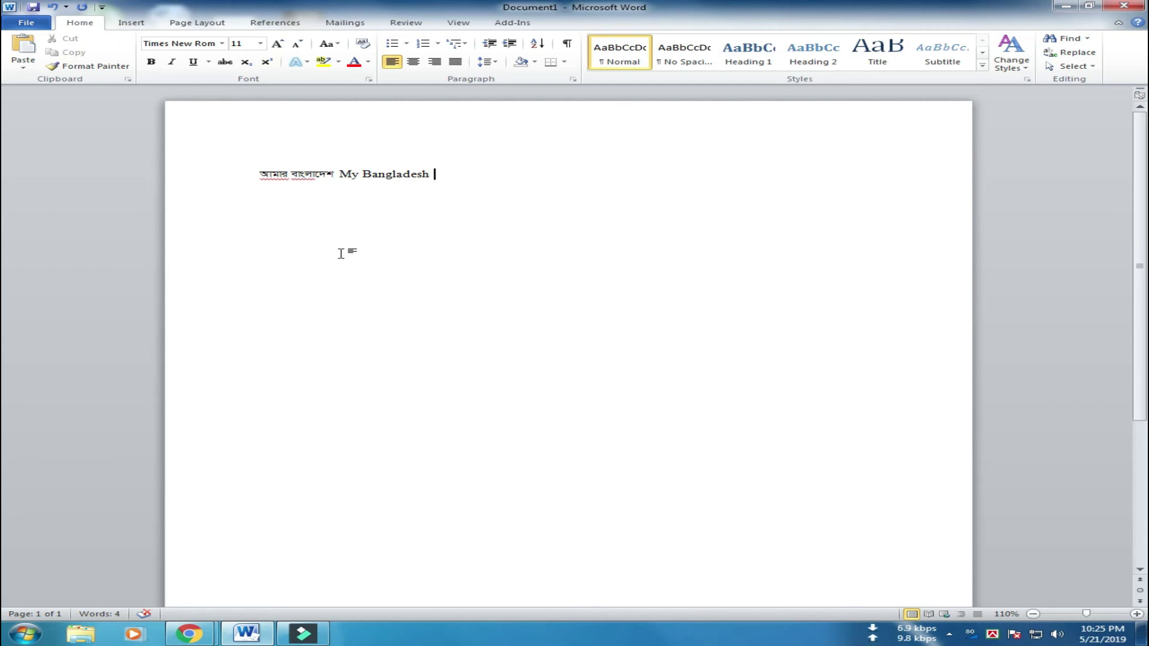
# Save the document under the suggested name Avgvi evsjv.docx
pyautogui.hotkey('ctrl', 's')
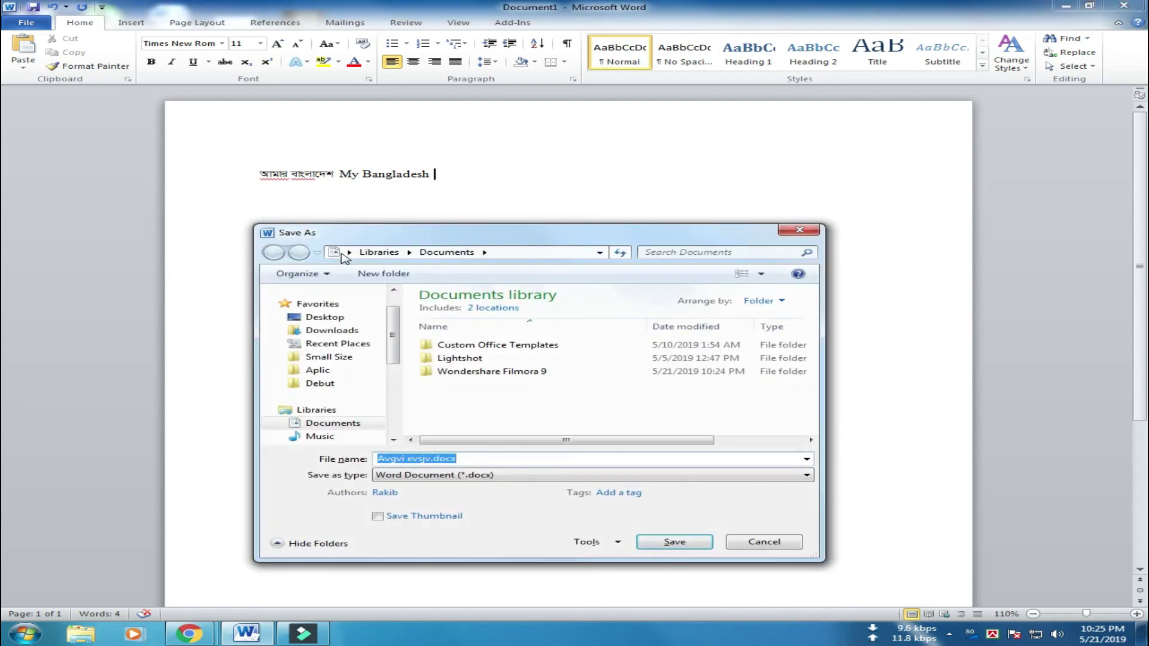
pyautogui.click(800, 229)
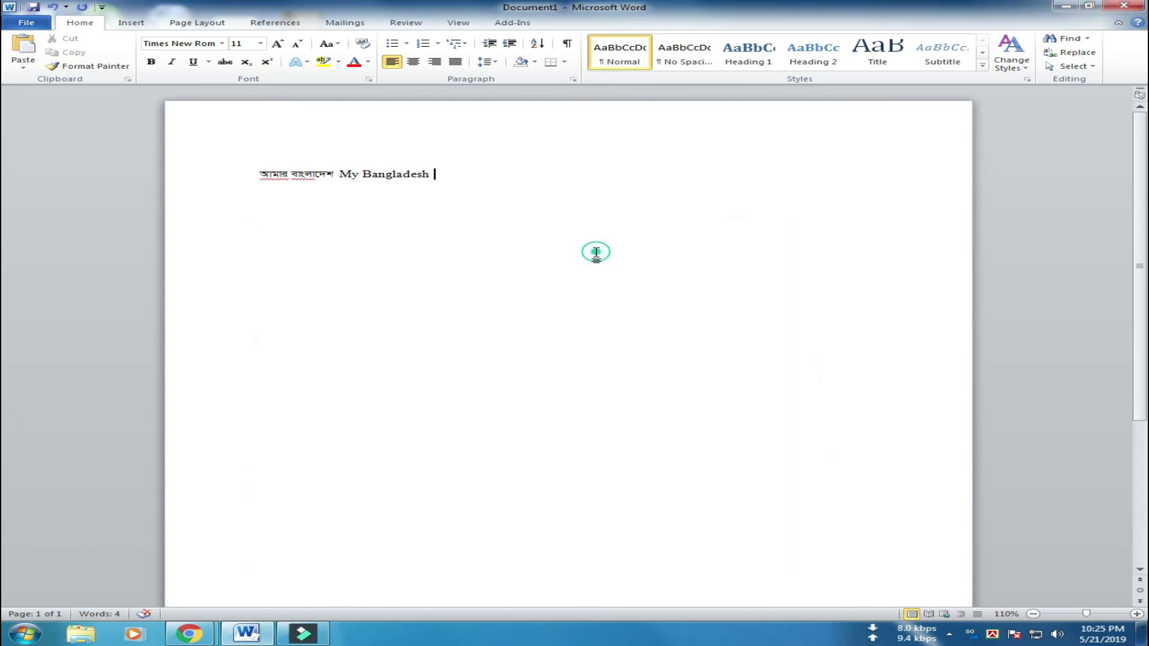